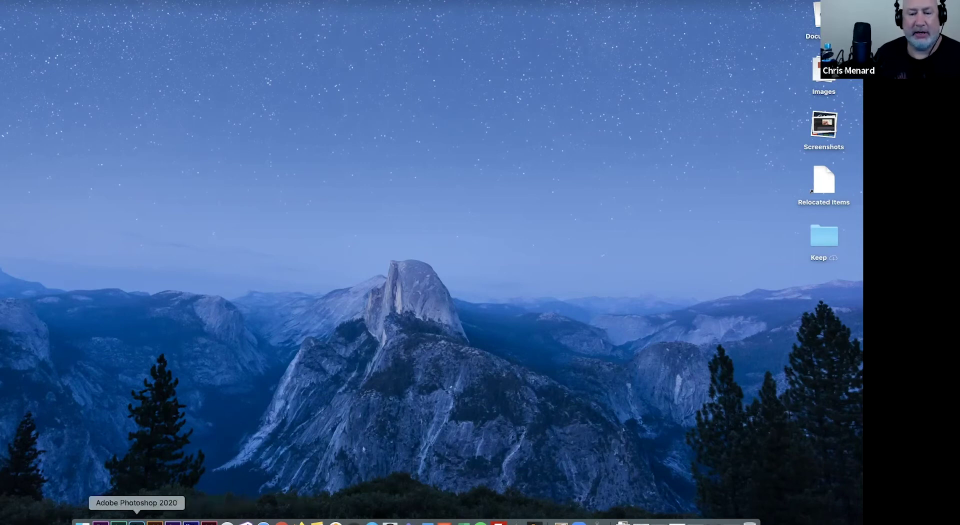
Launch Premiere Pro, expand the Edited bin and play the Warm sunset IMG_0561 sequence
left_click(102, 522)
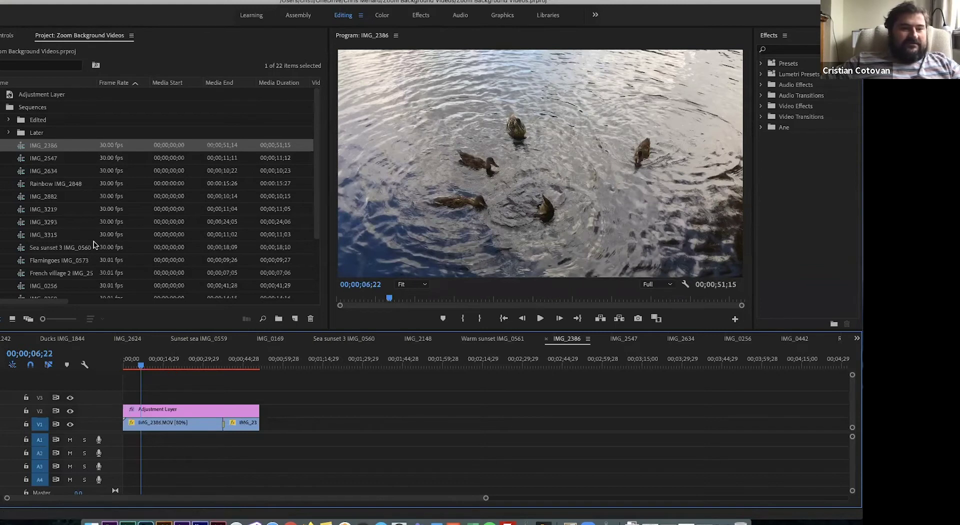
left_click(8, 120)
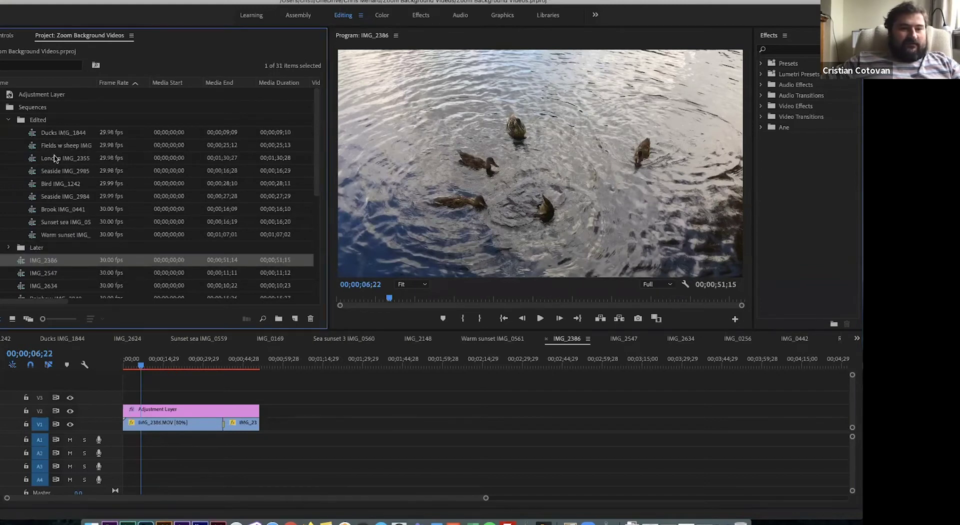
double_click(49, 235)
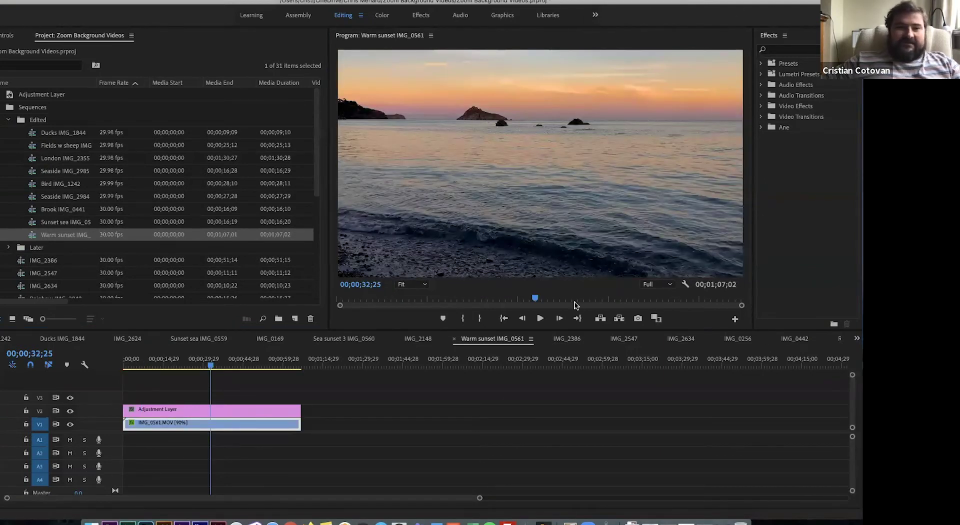
left_click(540, 319)
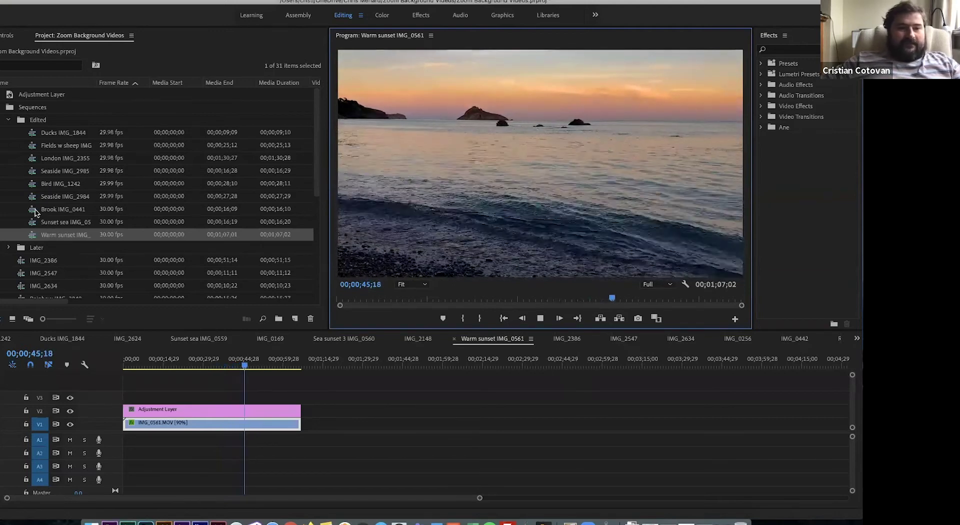
Preview the Brook IMG_0441 sequence, then play London IMG_2355 with its 50% and -50% clips
double_click(65, 209)
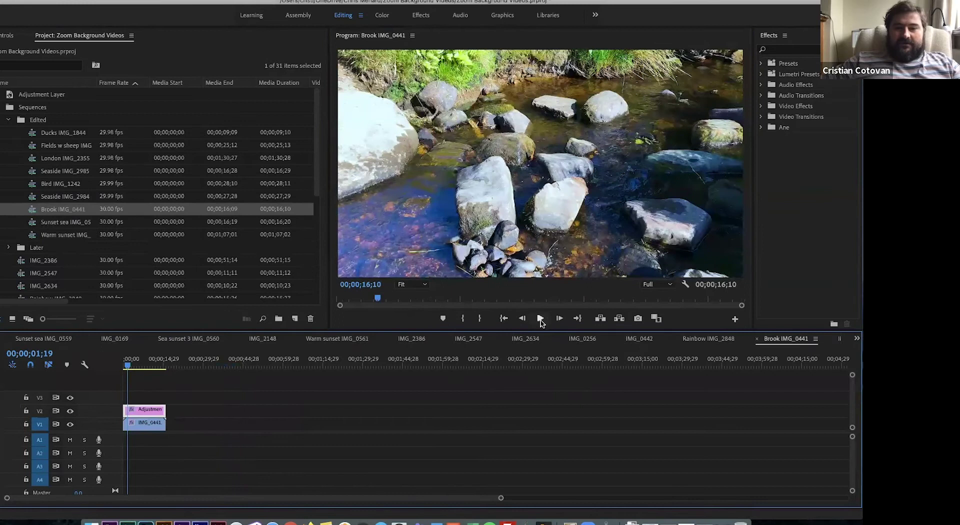
left_click(540, 319)
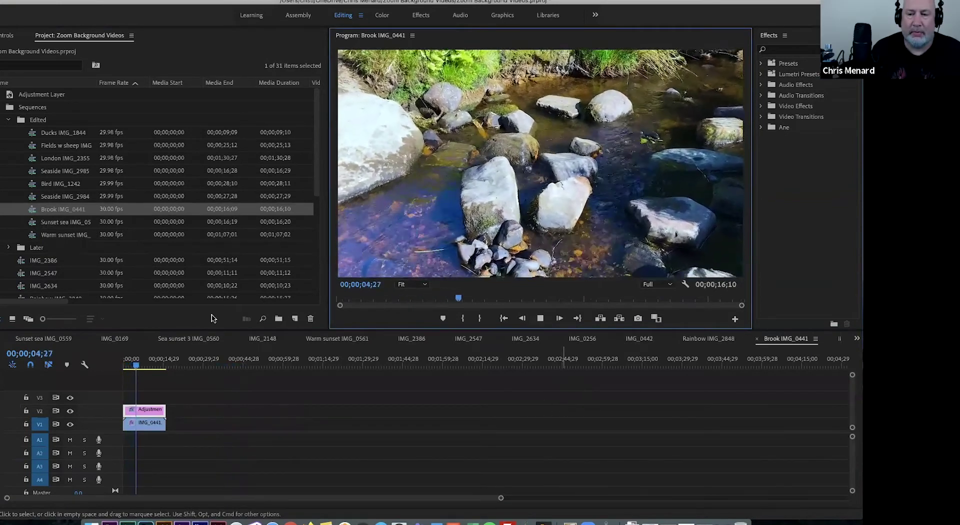
double_click(33, 159)
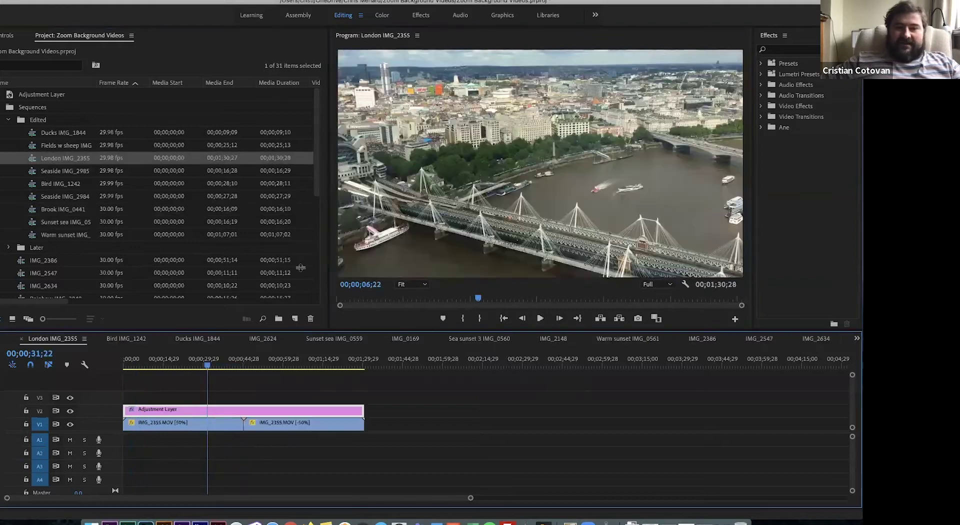
left_click(540, 319)
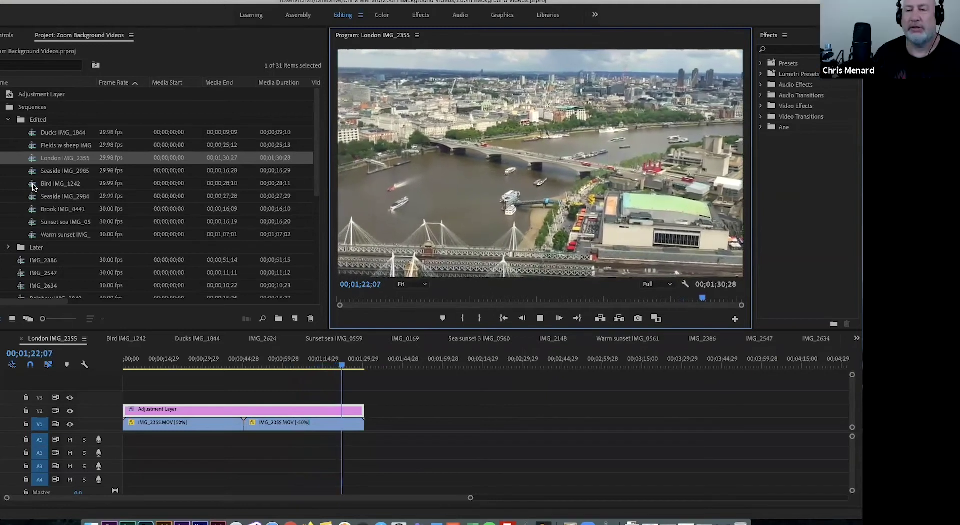
Preview the Bird IMG_1242, Ducks IMG_1844 and Fields w sheep IMG_2162 sequences in turn
double_click(50, 184)
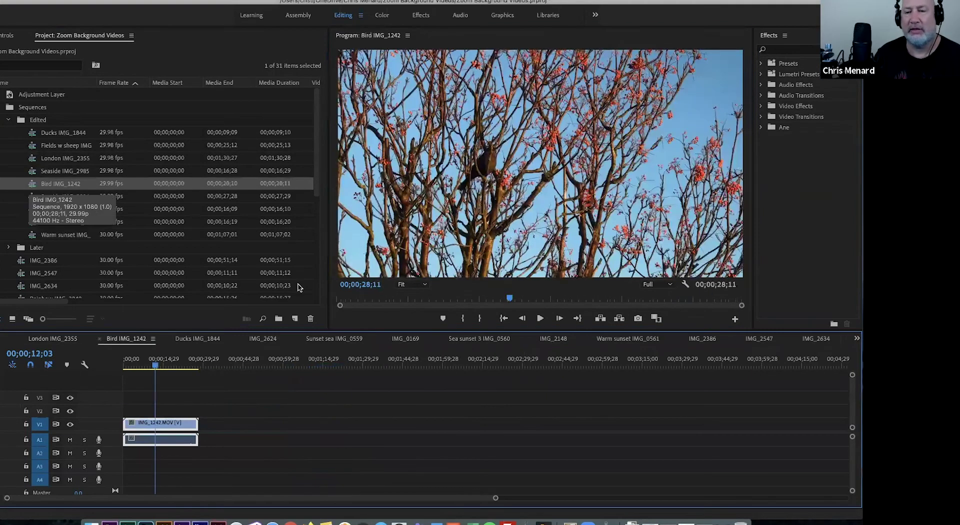
left_click(539, 324)
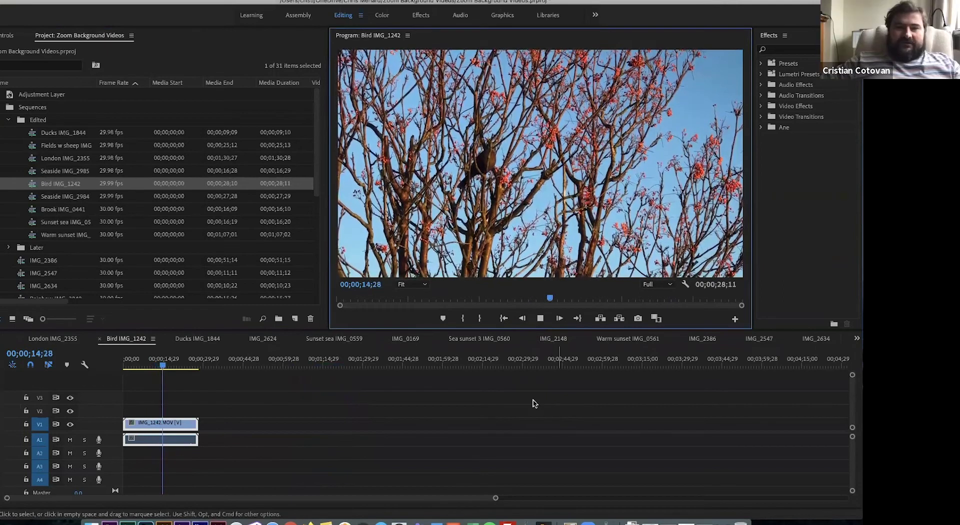
double_click(33, 137)
left_click(539, 318)
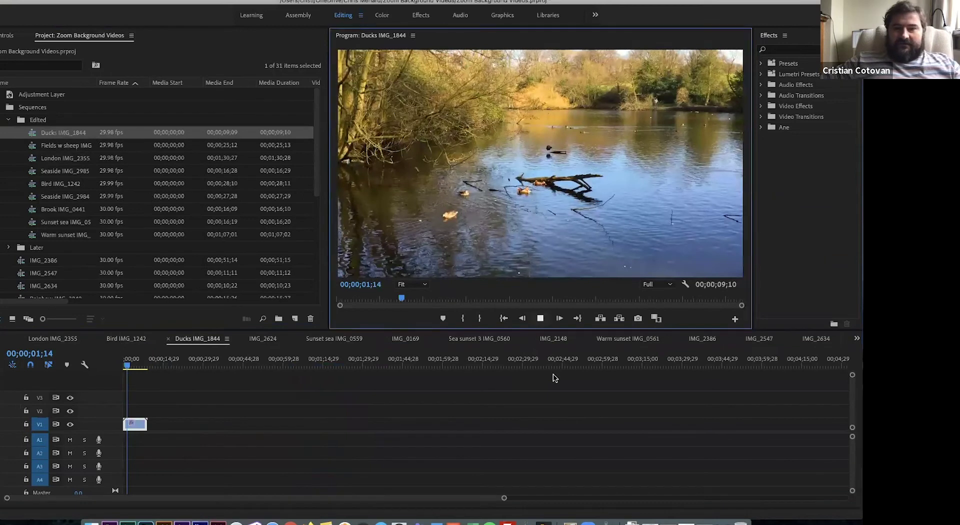
left_click(34, 147)
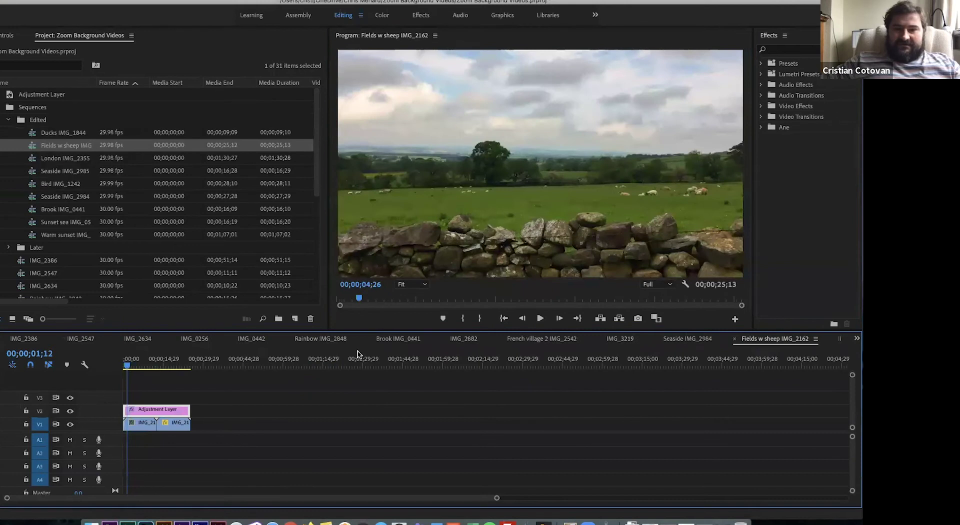
left_click(540, 319)
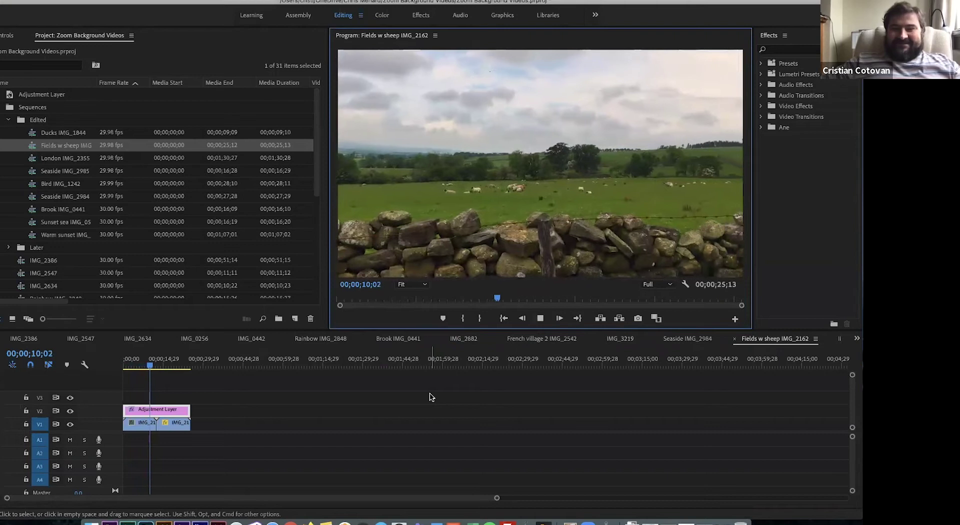
scroll(89, 247, "down", 5)
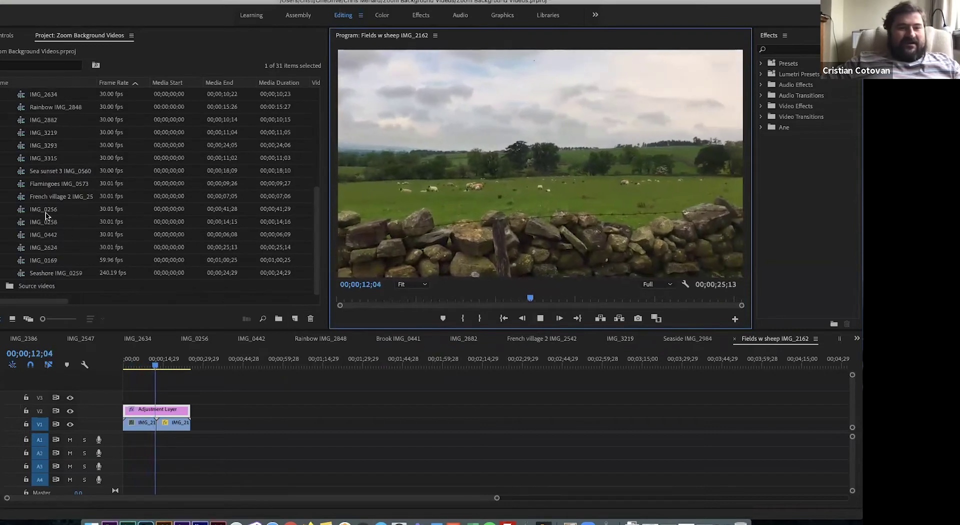
Preview Flamingoes IMG_0573, then play French village 2 IMG_2542 from the start to 00;00;07;06
double_click(22, 184)
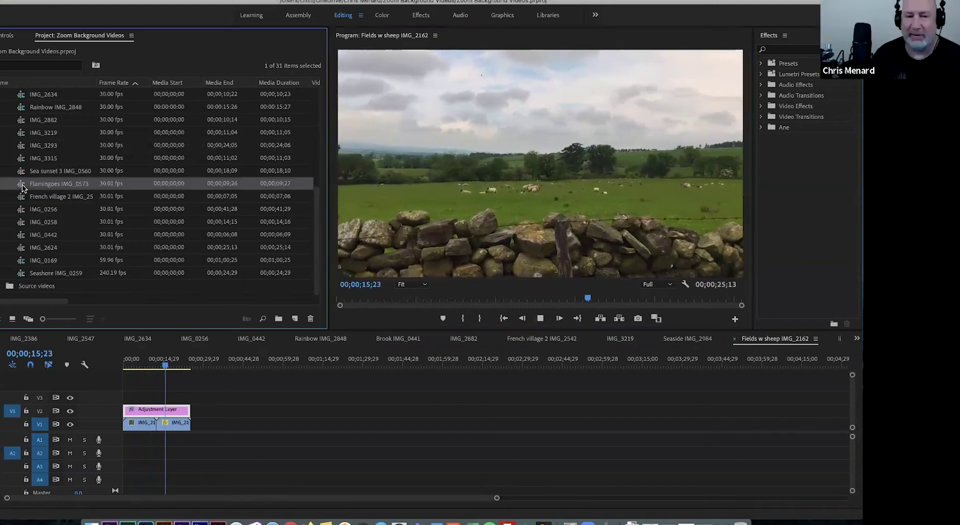
left_click(540, 319)
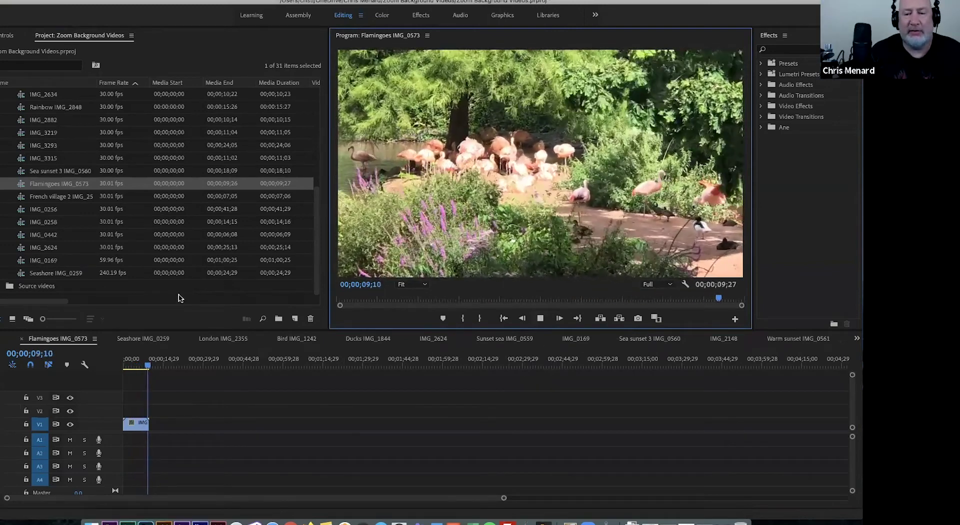
left_click(27, 198)
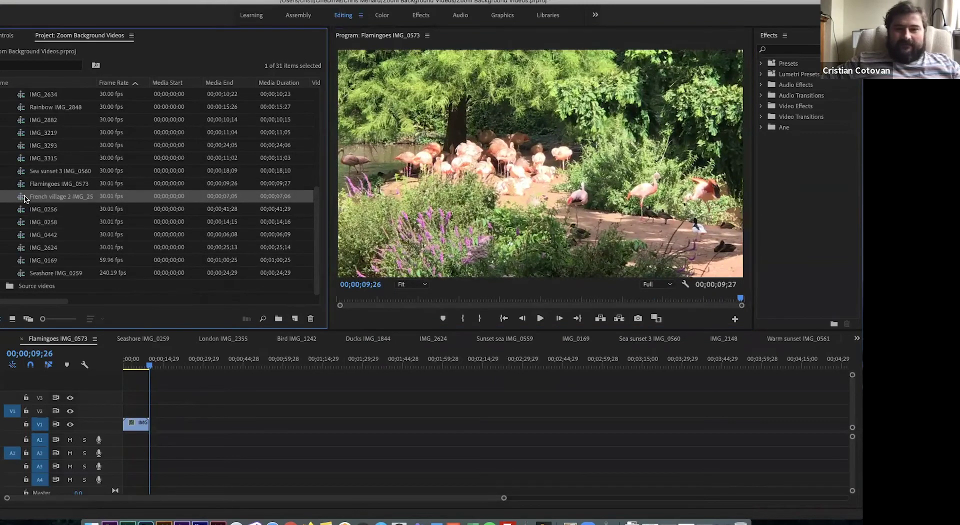
double_click(27, 198)
left_click_drag(137, 368, 162, 369)
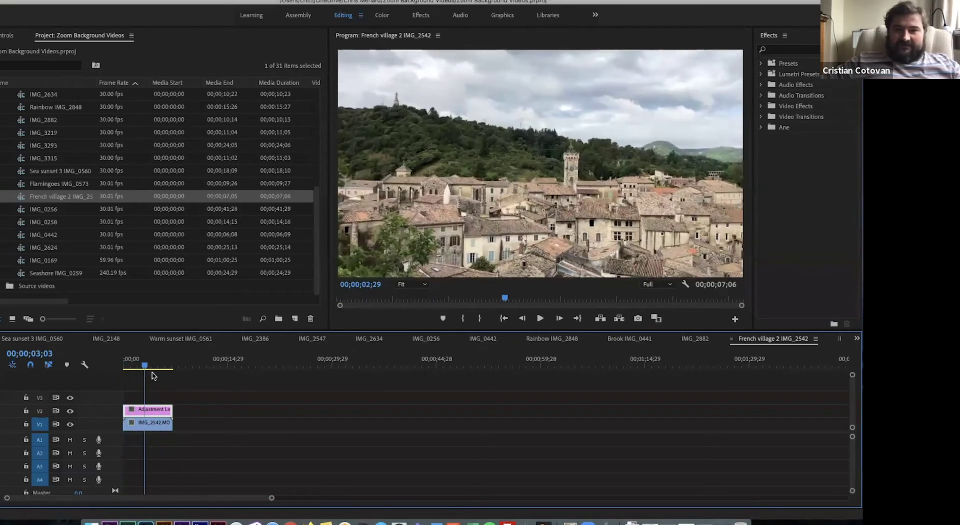
key("Home")
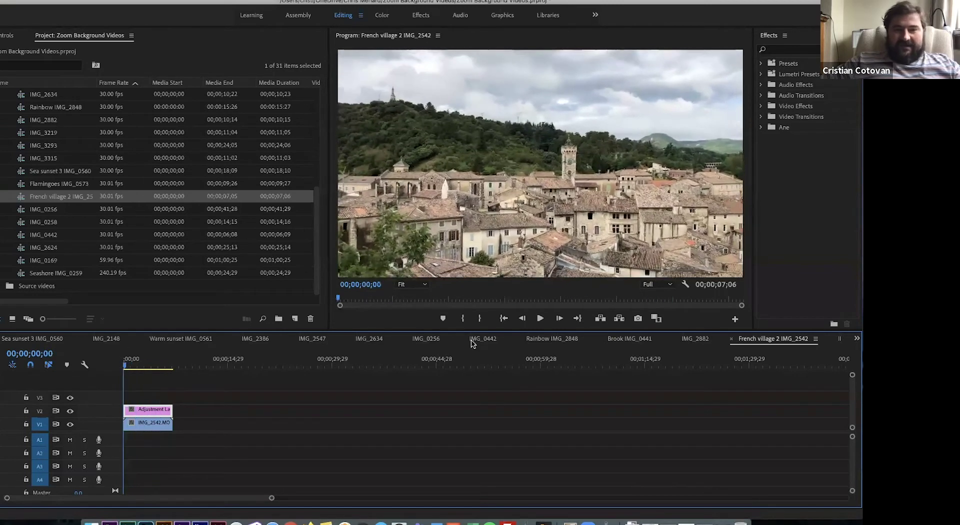
left_click(541, 318)
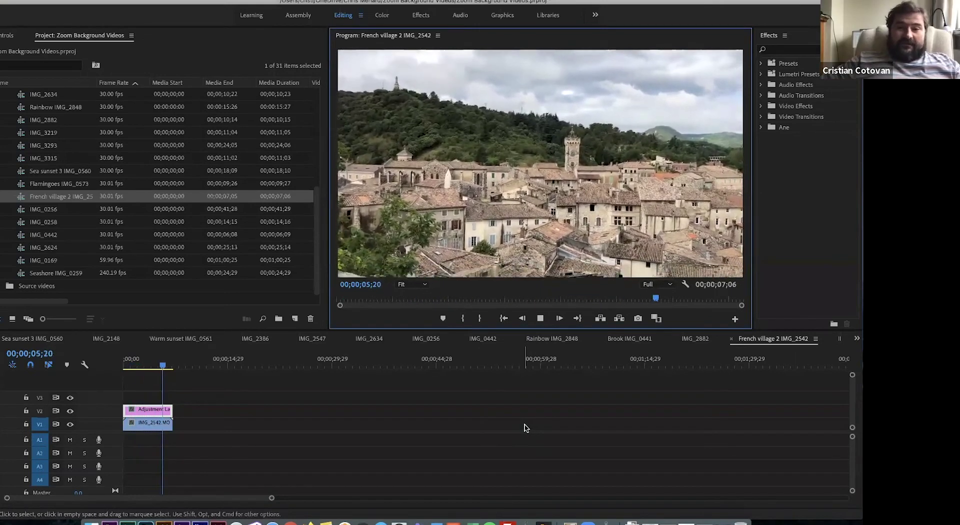
Slow the IMG_2542.MOV clip to 50% with Optical Flow interpolation and play it back
right_click(168, 422)
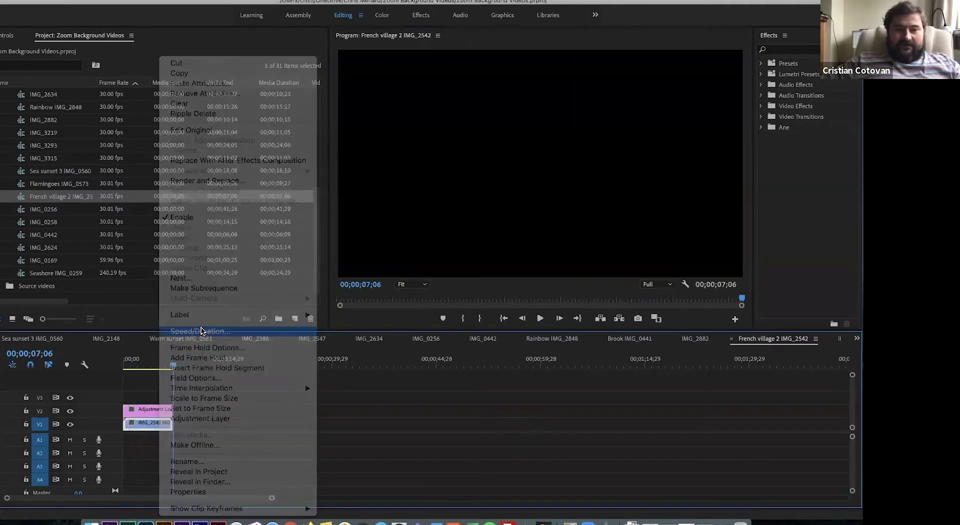
left_click(201, 331)
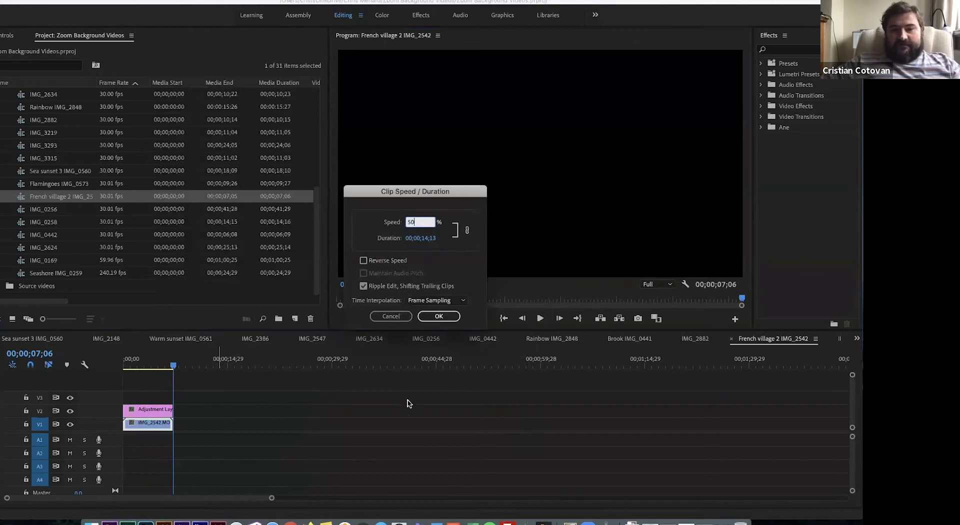
left_click(430, 301)
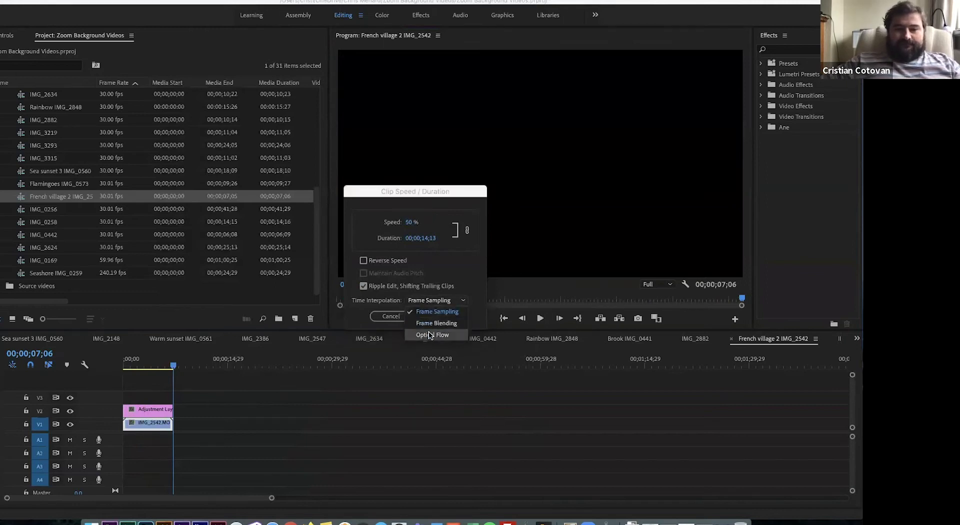
left_click(428, 331)
left_click(428, 319)
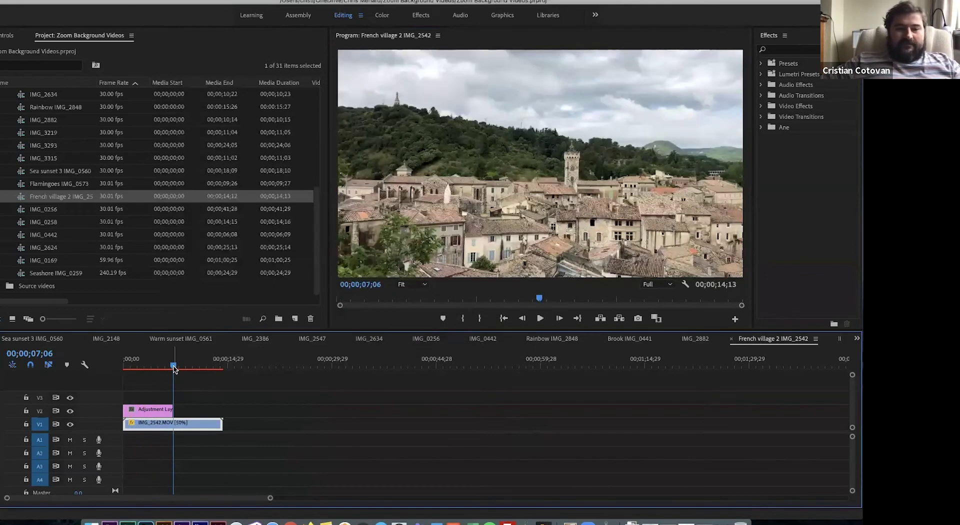
left_click(124, 368)
key("space")
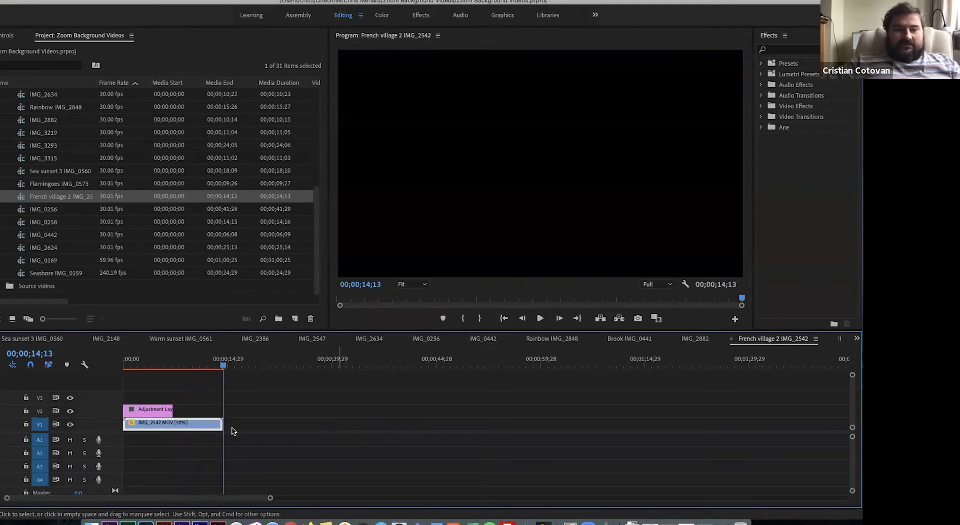
Copy the 50% village clip and paste a duplicate right after it
right_click(181, 421)
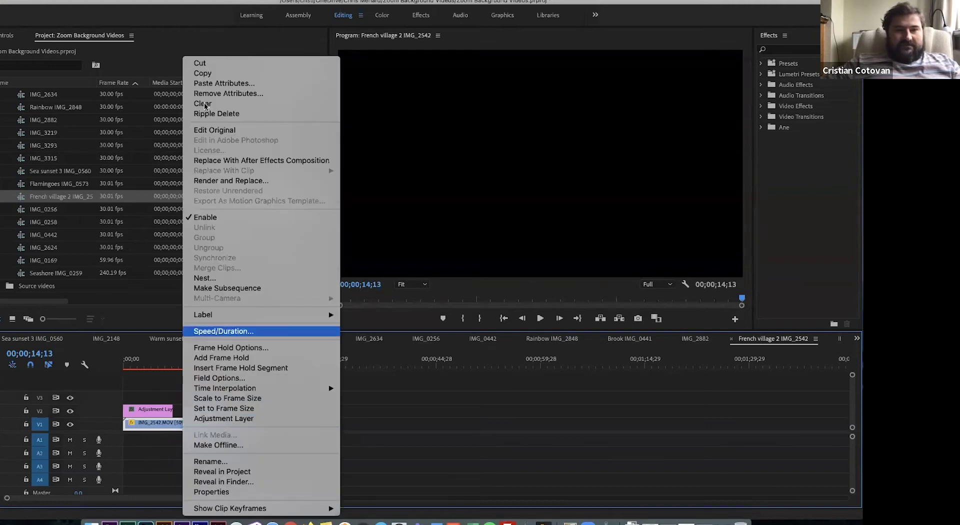
left_click(201, 73)
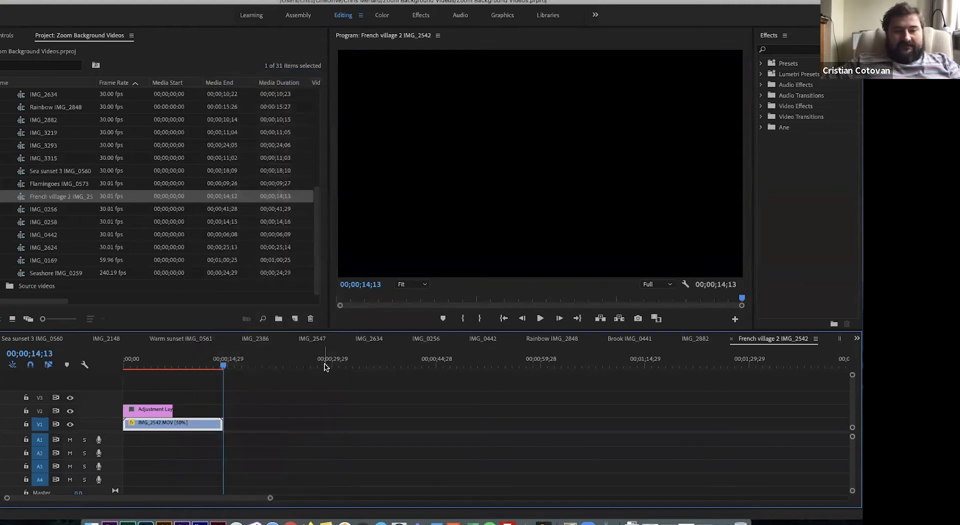
key("super+v")
Reverse the pasted copy at -50% speed and preview the loop from about 12 seconds
right_click(274, 431)
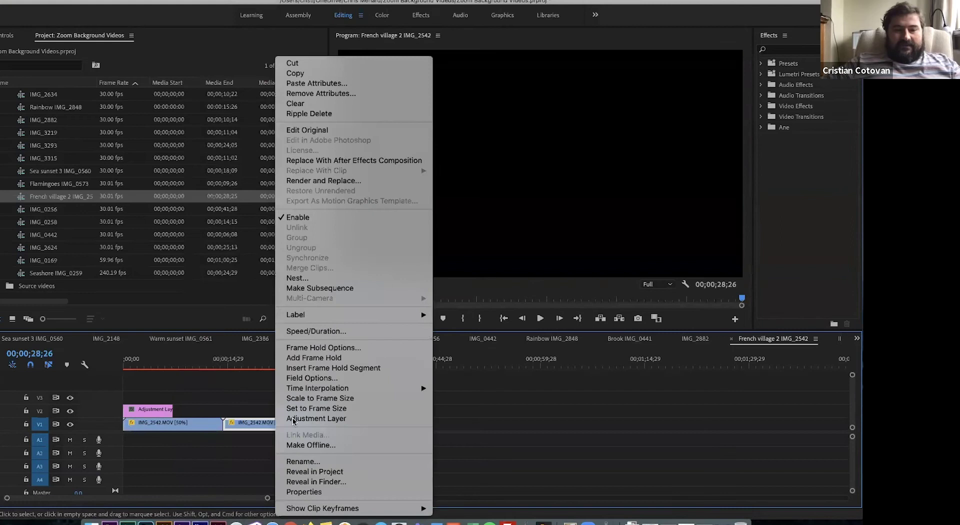
left_click(305, 332)
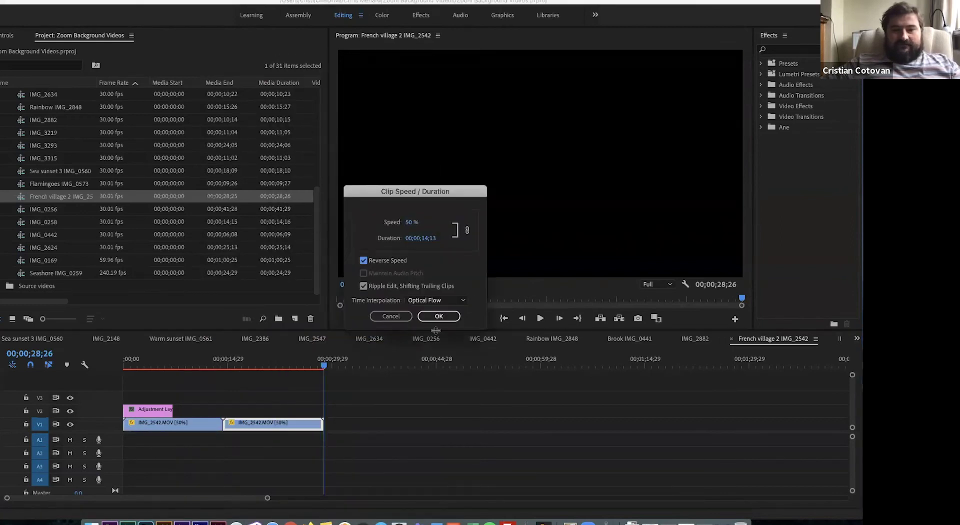
left_click(438, 316)
left_click(208, 364)
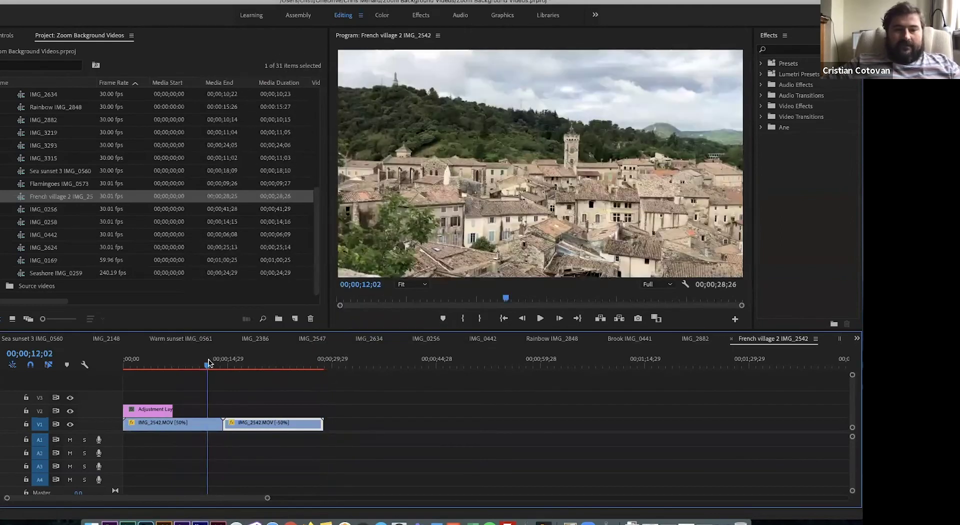
key("space")
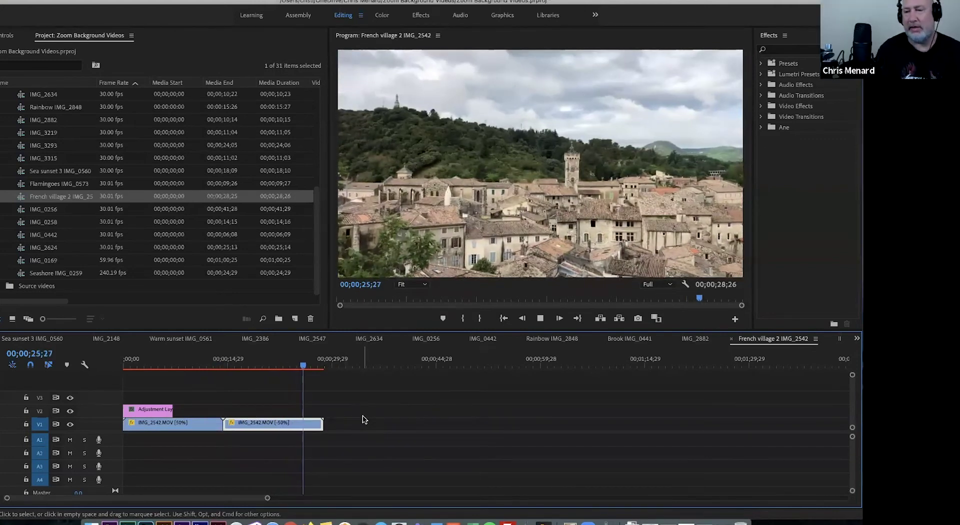
Stop playback, browse IMG_0442, IMG_2624 and IMG_0258, then scrub French village 2 to 00;00;05;24
key("space")
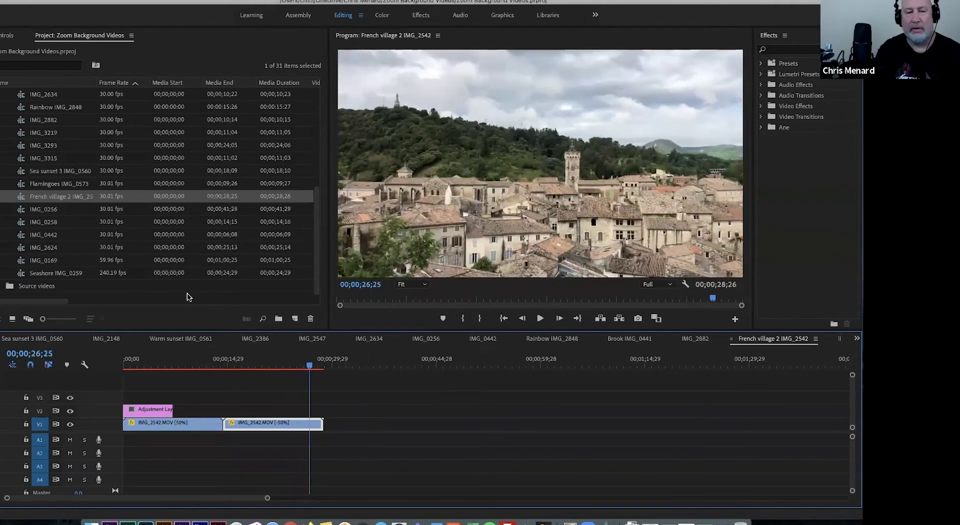
double_click(37, 237)
double_click(22, 249)
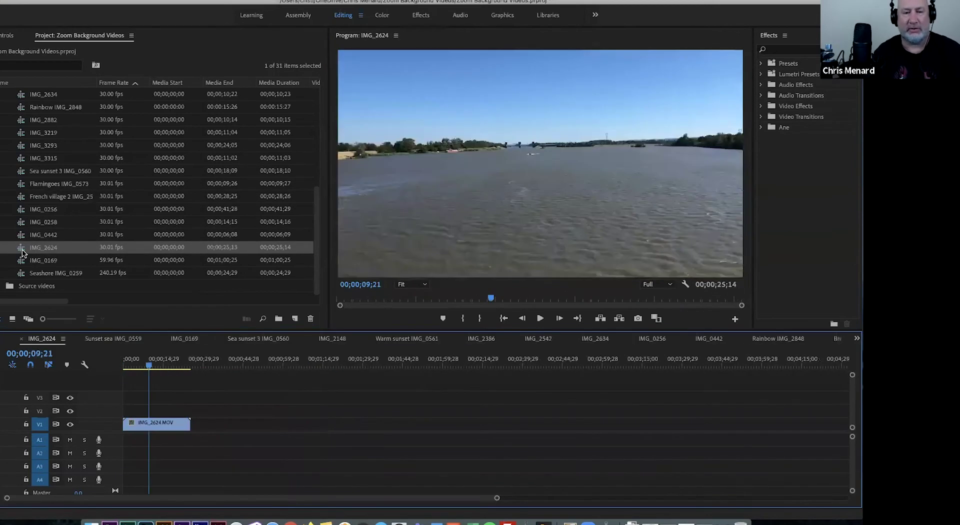
double_click(22, 223)
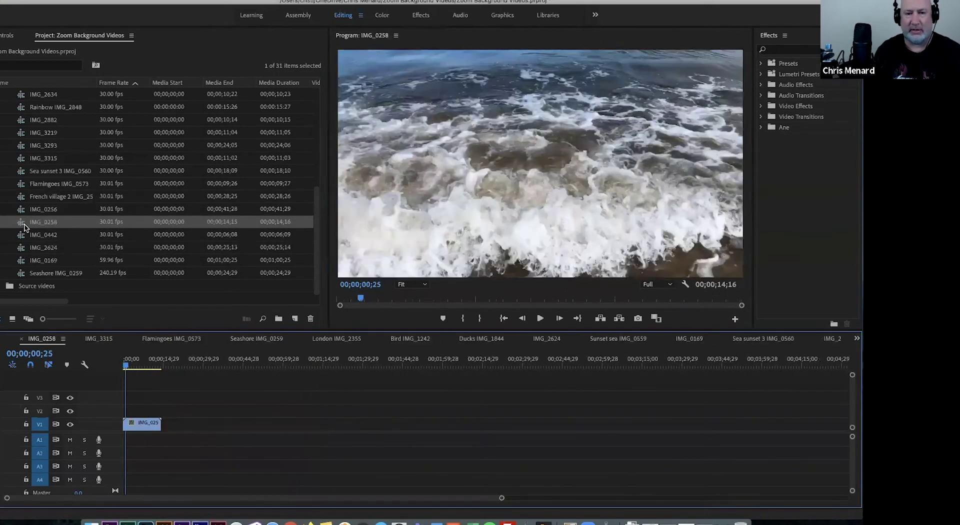
double_click(21, 200)
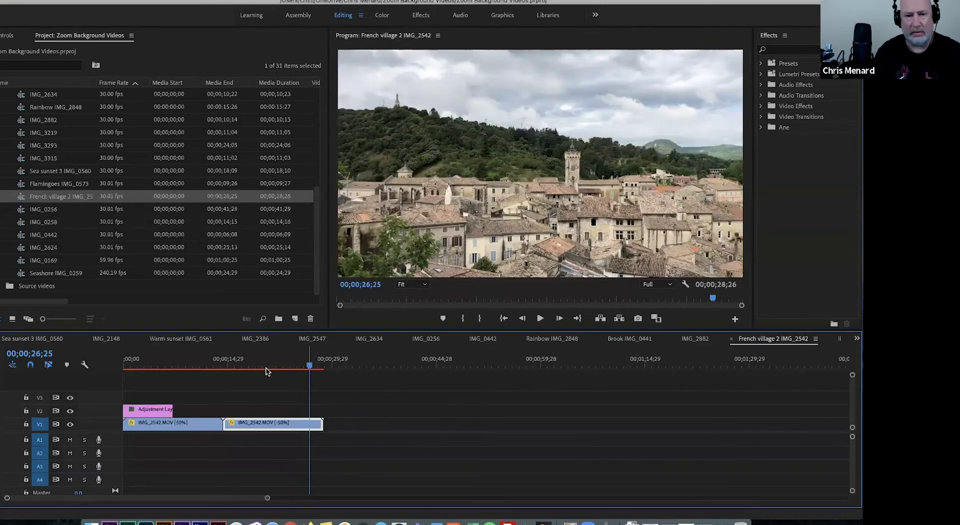
left_click_drag(266, 371, 163, 368)
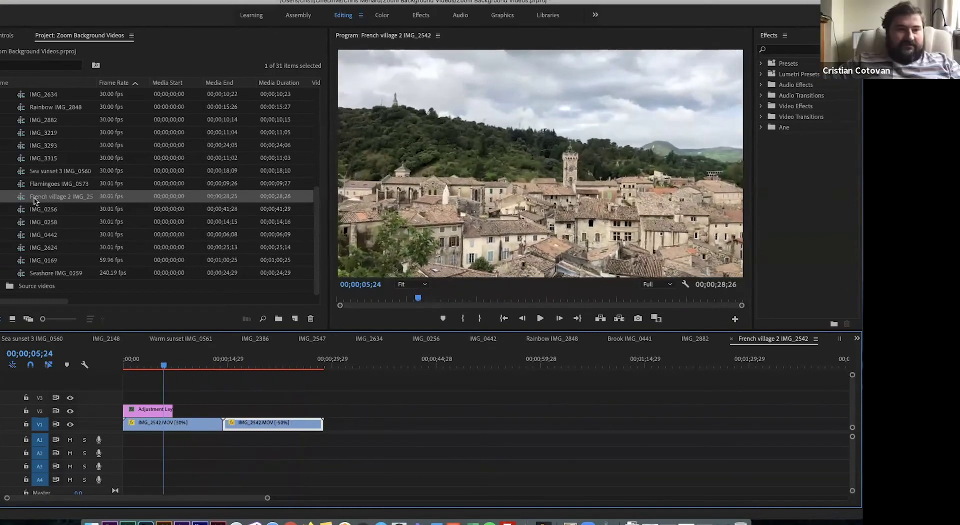
Open IMG_3315, then play the IMG_3293 coastline sequence
double_click(21, 158)
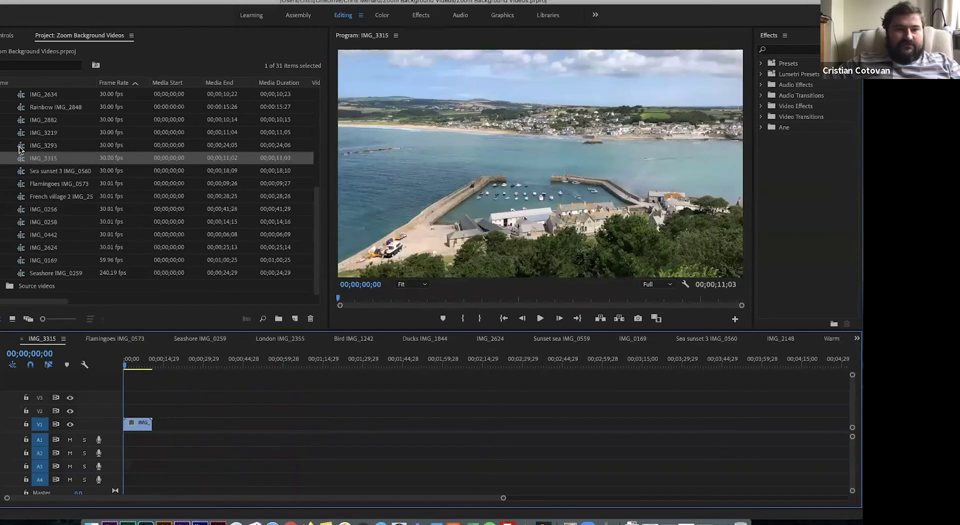
double_click(20, 149)
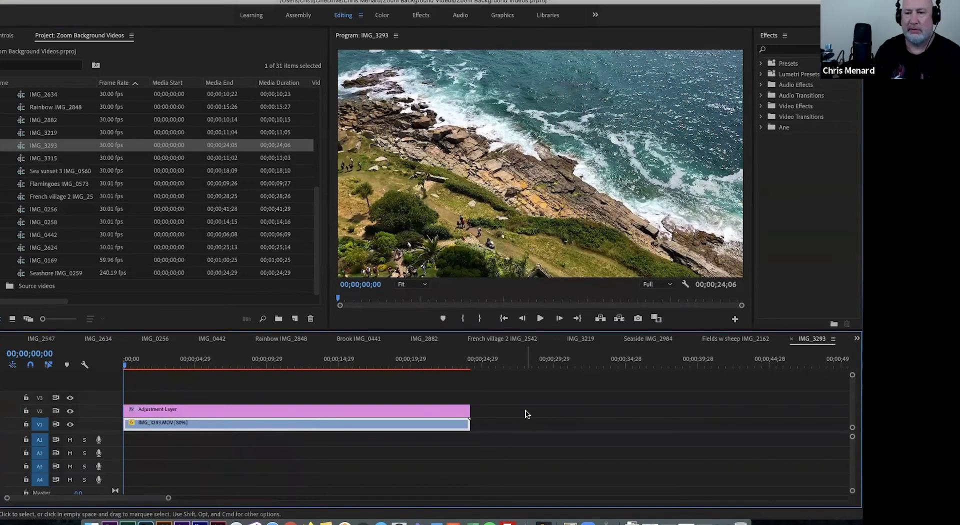
key("space")
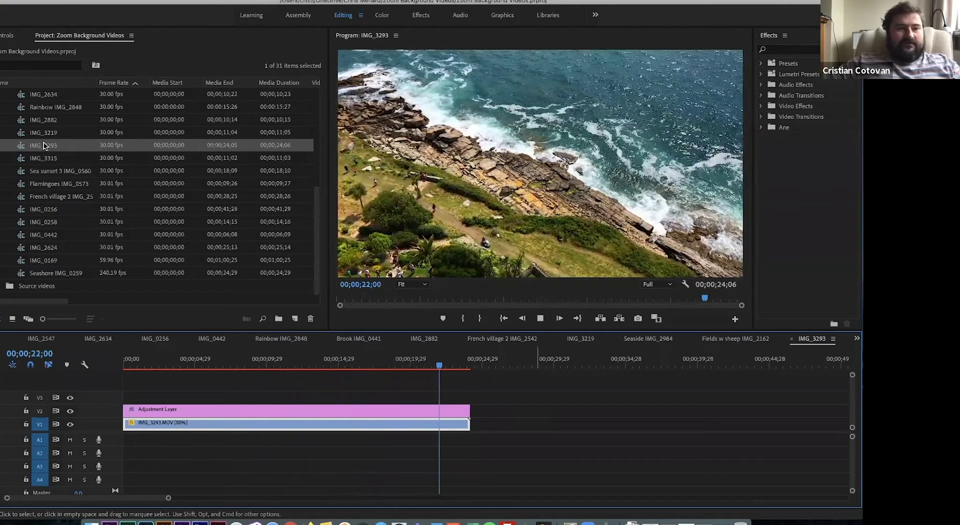
Open the IMG_2386 ducks sequence and play it to 00;00;47;08 before stopping
scroll(40, 143, "up", 5)
scroll(44, 146, "up", 3)
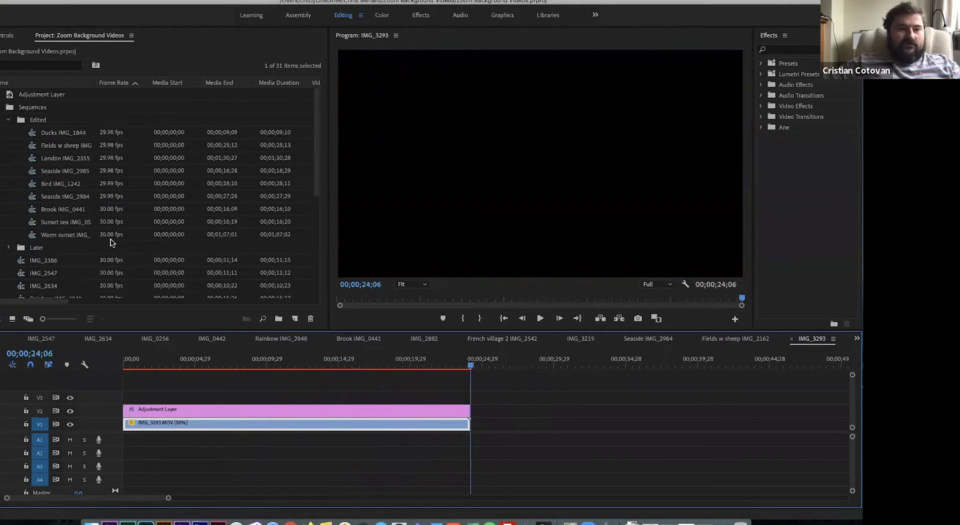
double_click(23, 263)
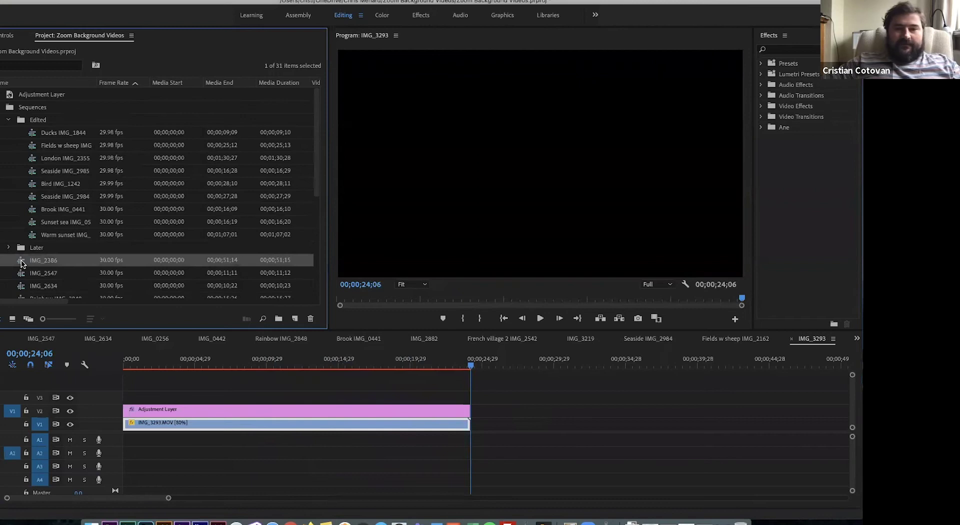
key("space")
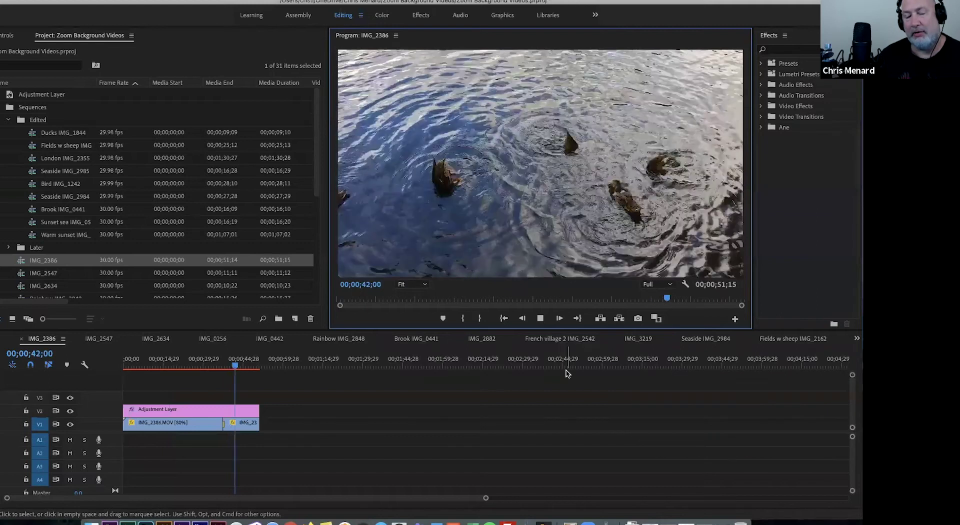
left_click(540, 319)
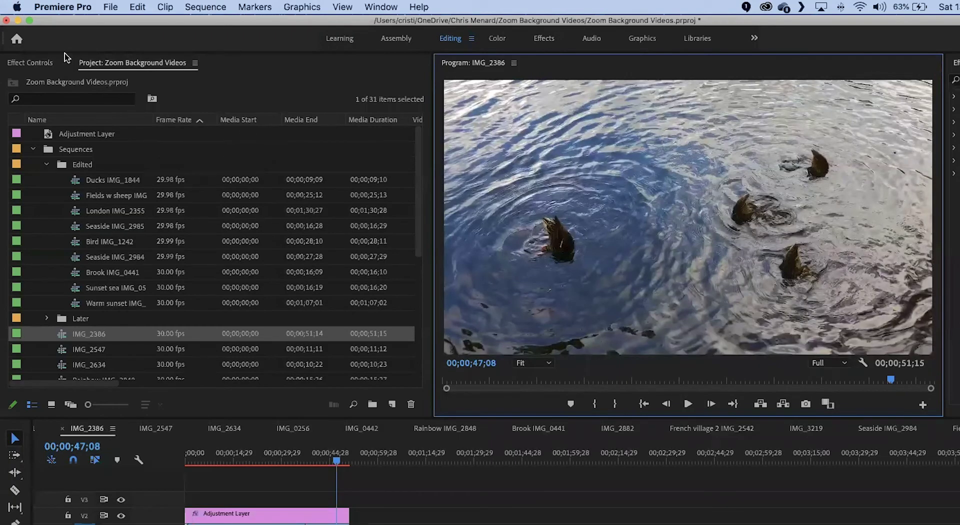
left_click(18, 7)
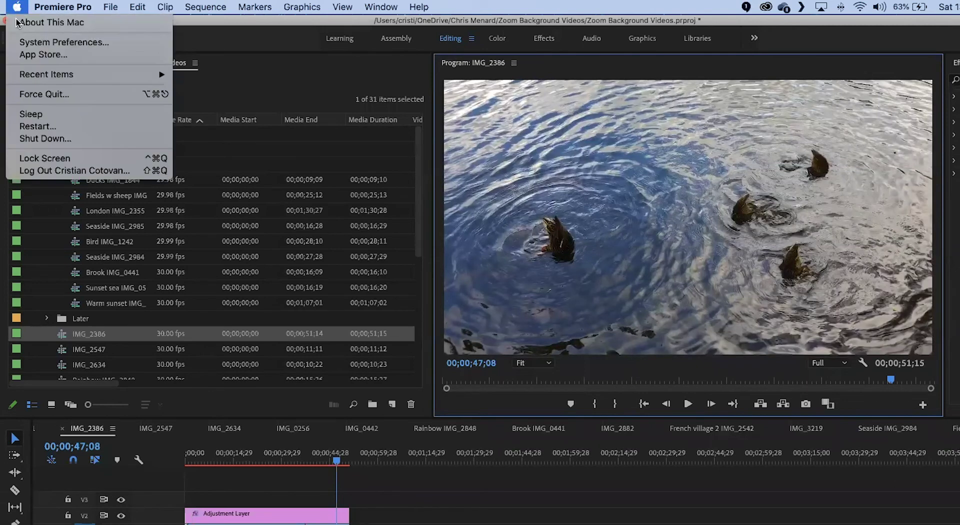
left_click(70, 27)
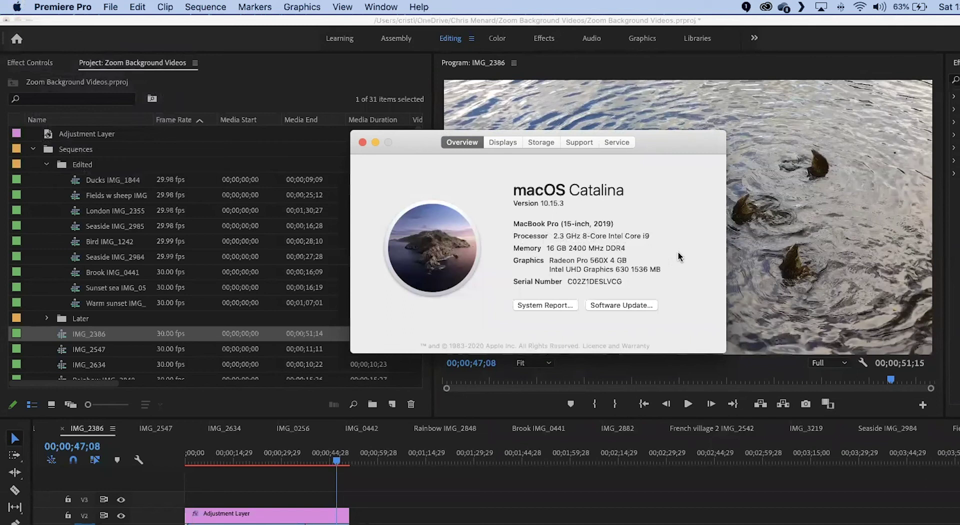
left_click_drag(614, 224, 595, 223)
left_click(605, 223)
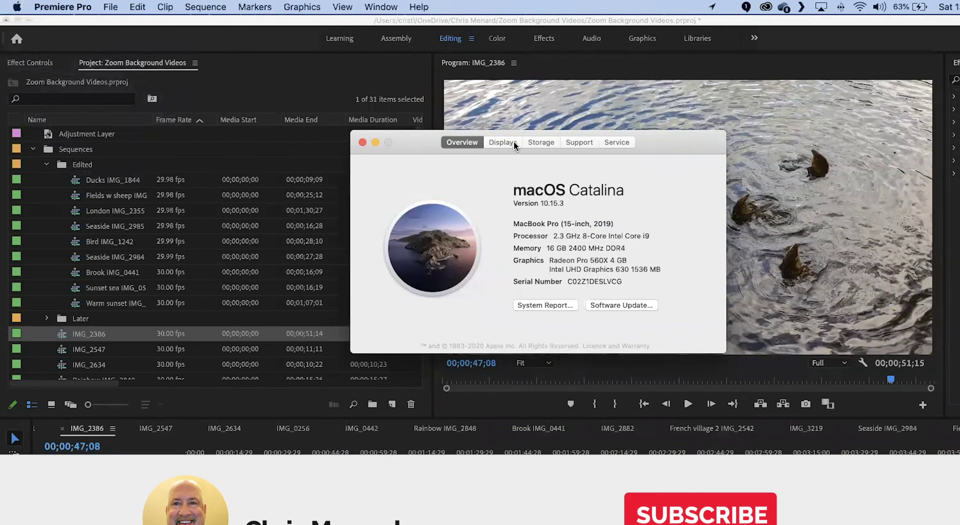
left_click(591, 142)
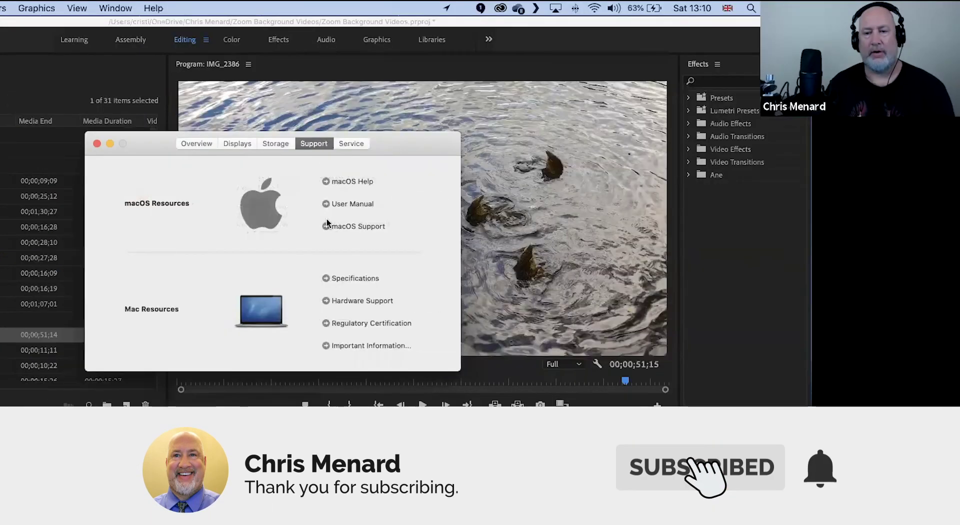
key("super+w")
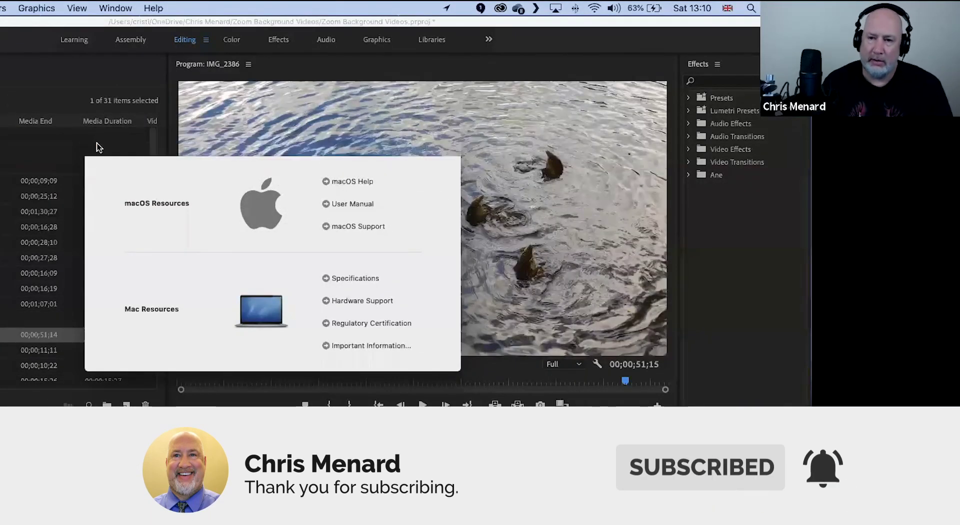